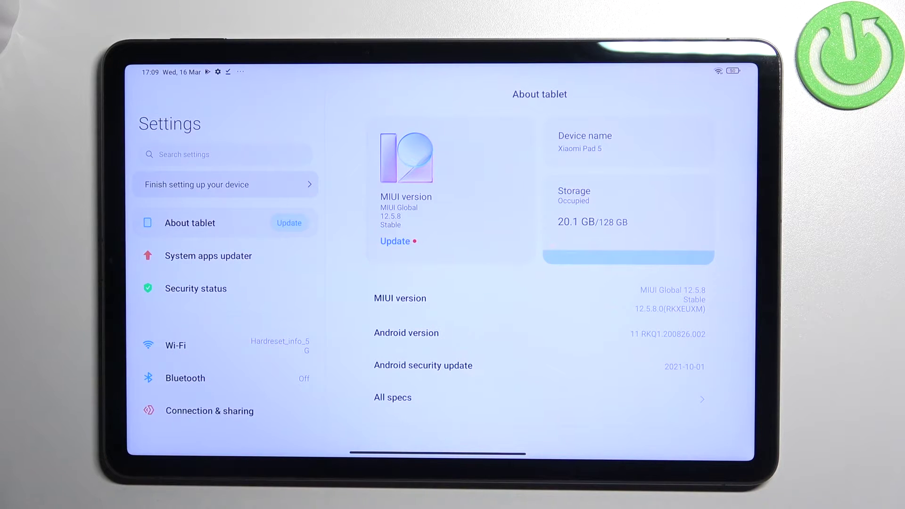
- Reach Model and hardware via All specs and Status to show the model and serial number
left_click(488, 397)
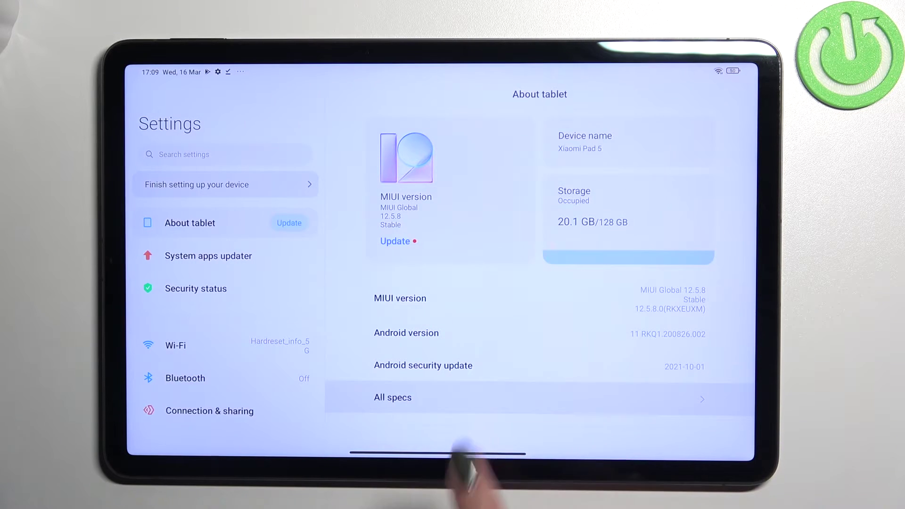
scroll(637, 283, "down", 3)
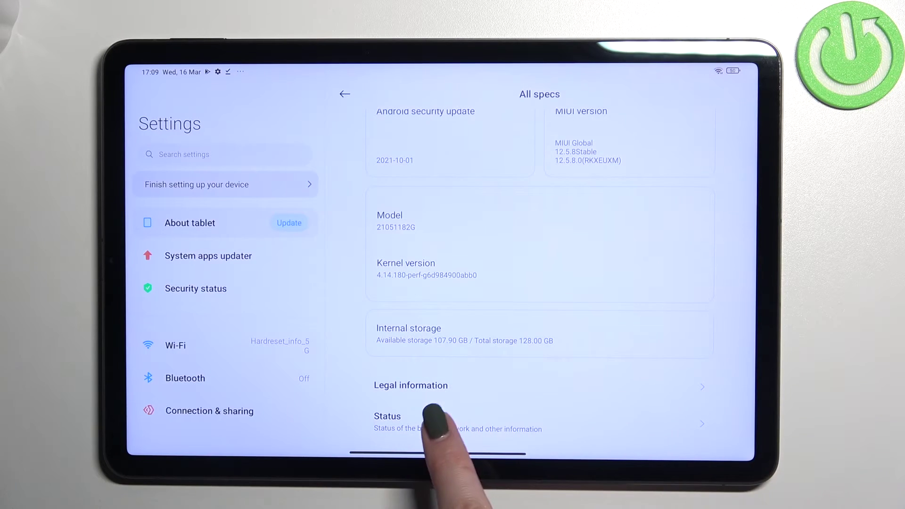
left_click(424, 422)
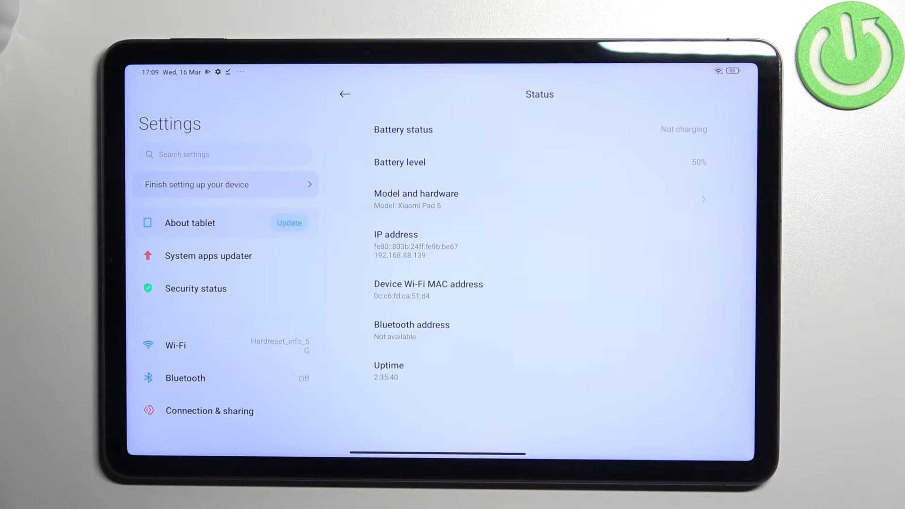
left_click(679, 198)
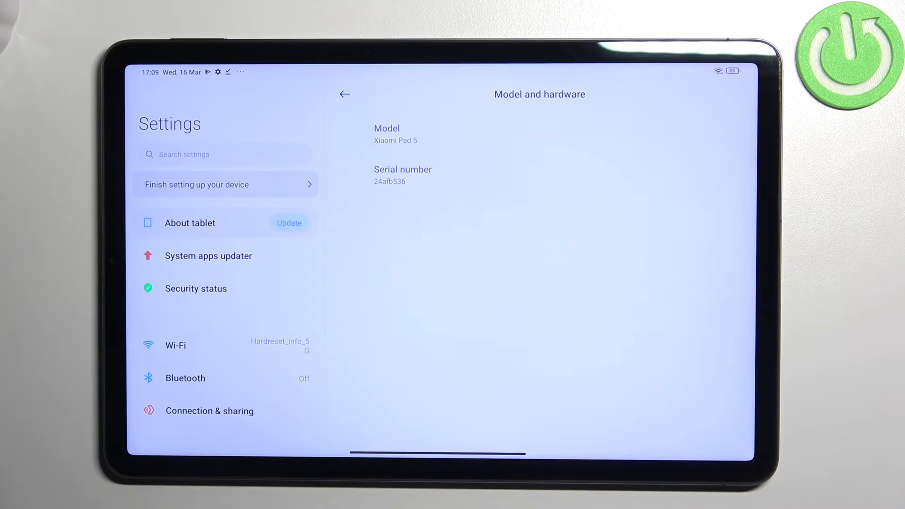
- Swipe up from the gesture bar to leave Settings for the home screen
left_click_drag(438, 453, 434, 332)
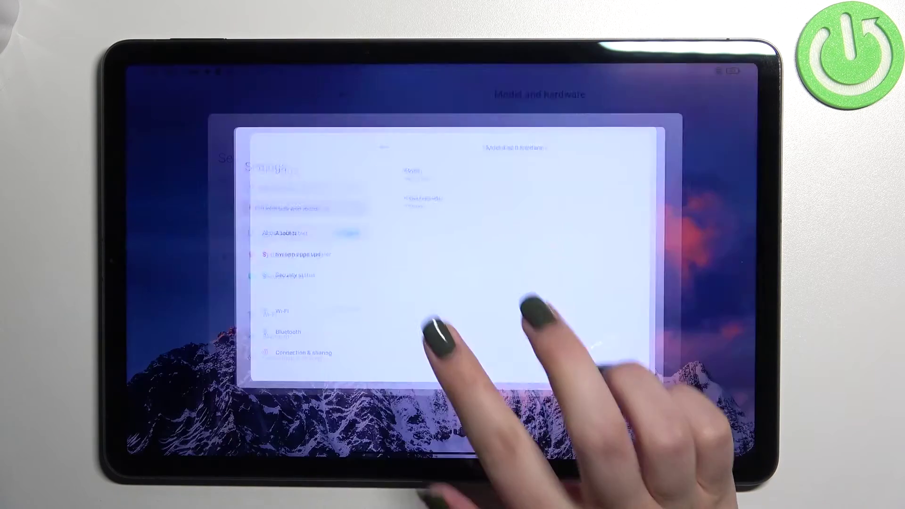